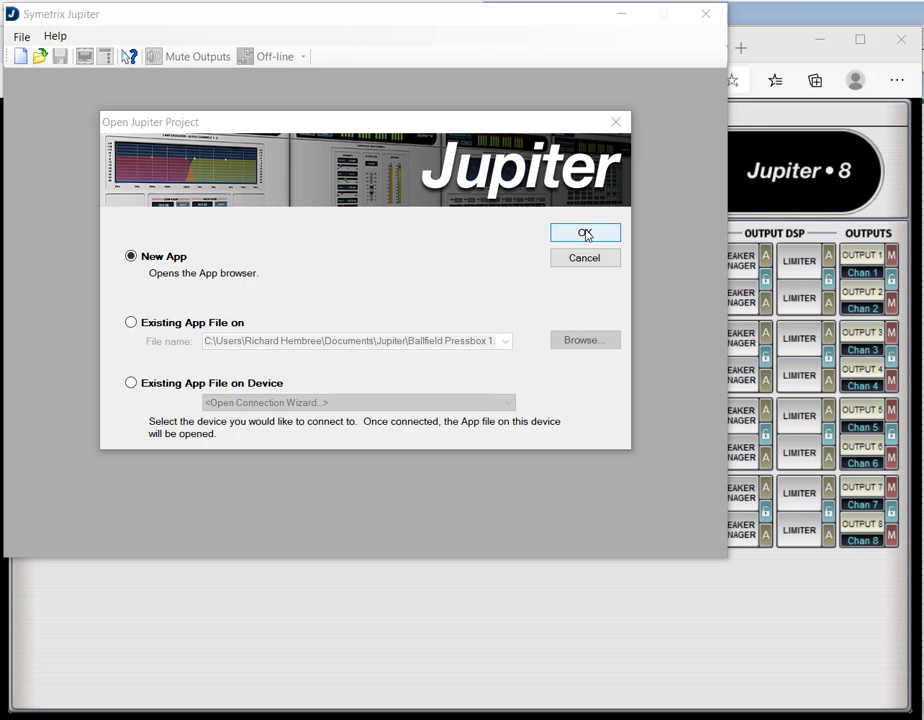
# Step: Start a new app project and look through the list of available Jupiter apps down to its end
pyautogui.click(585, 233)
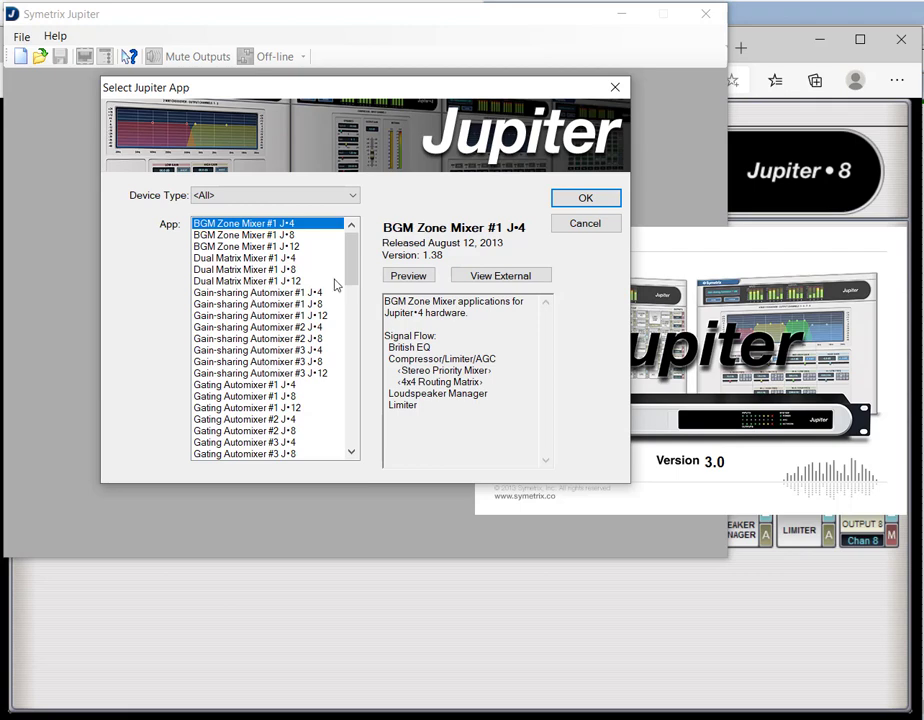
pyautogui.moveTo(352, 274); pyautogui.dragTo(361, 449)
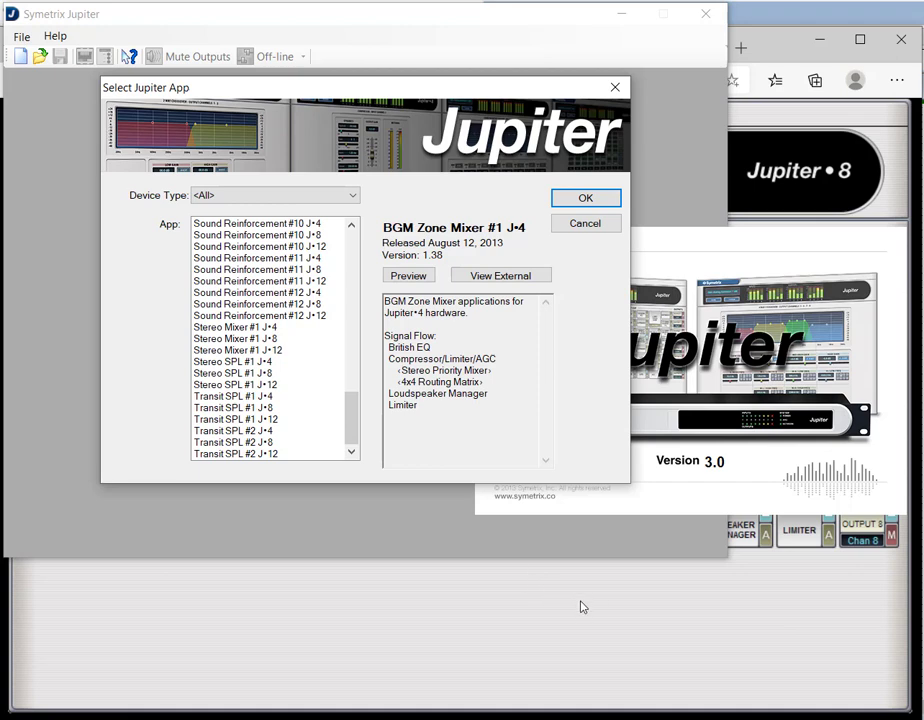
# Step: Switch to the browser and examine the Jupiter 8 layouts of BGM Zone Mixer #1, Dual Matrix Mixer #1 and Gain-sharing Automixers #1 to #3
pyautogui.click(775, 42)
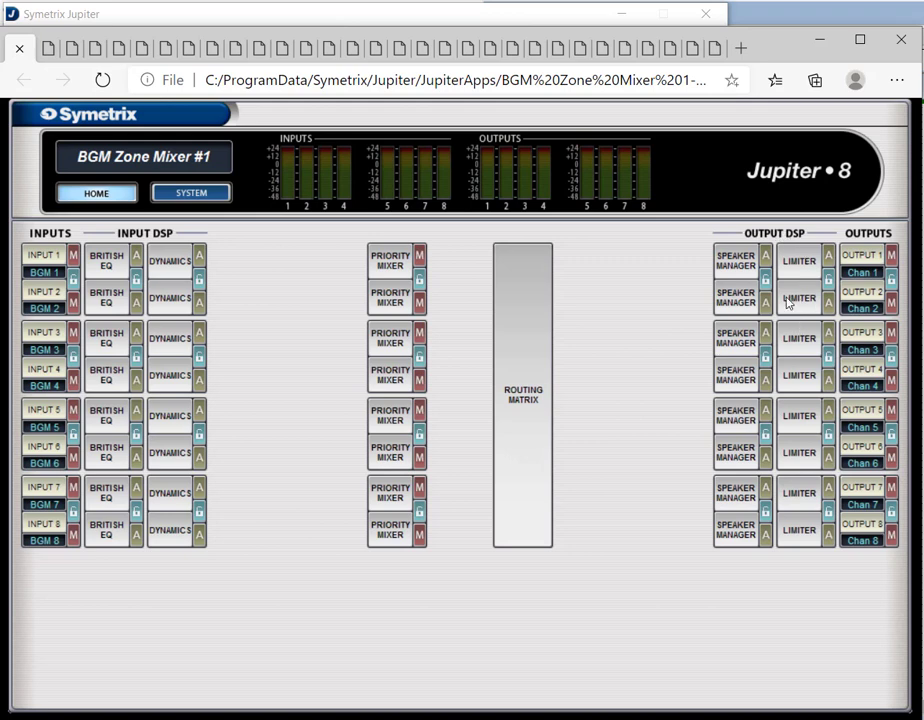
pyautogui.click(45, 48)
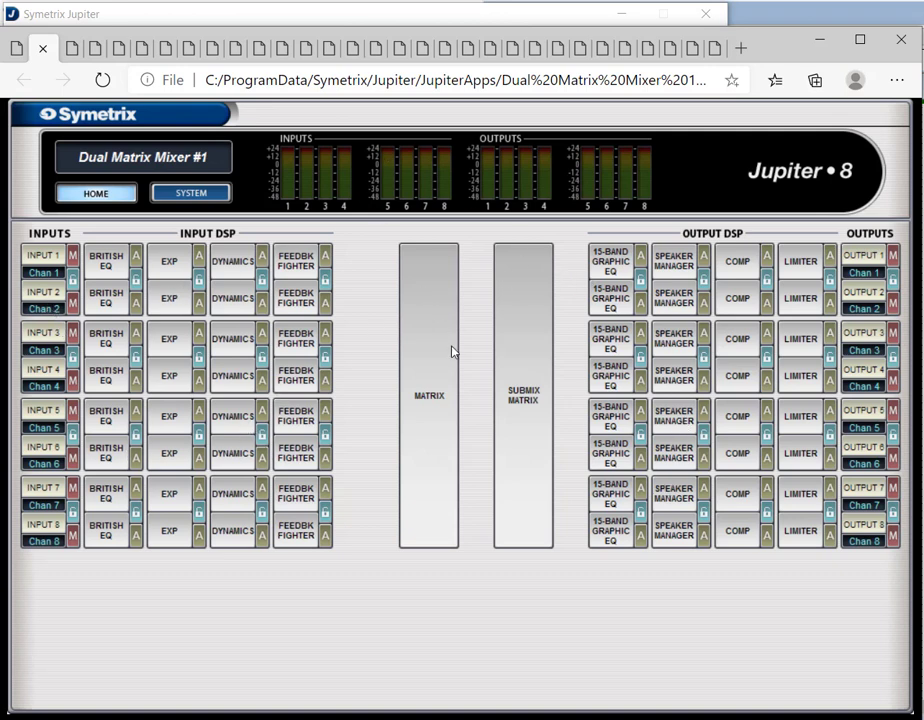
pyautogui.click(70, 48)
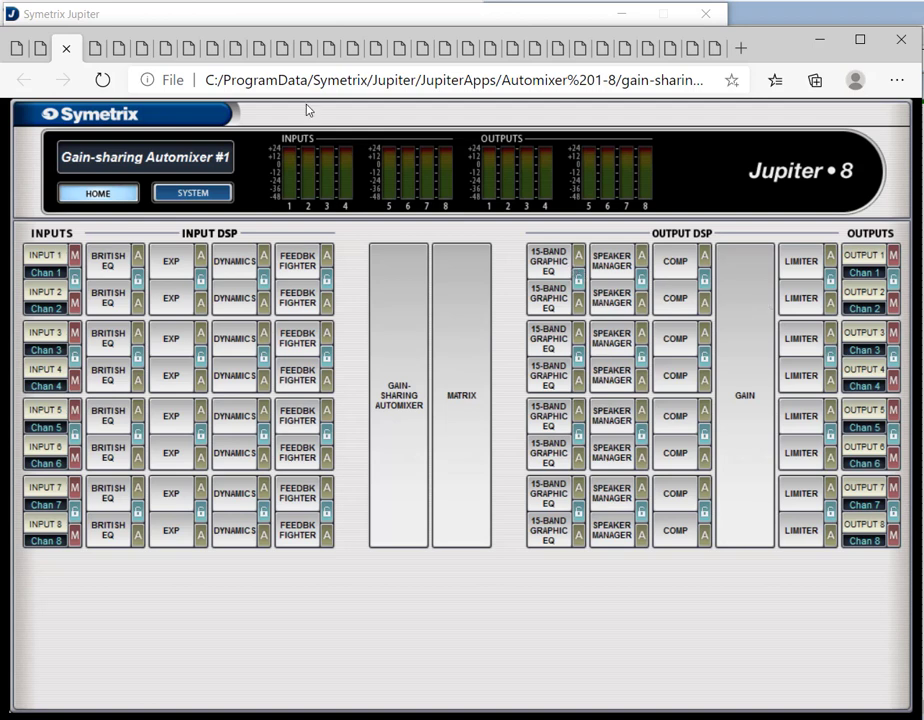
pyautogui.click(118, 52)
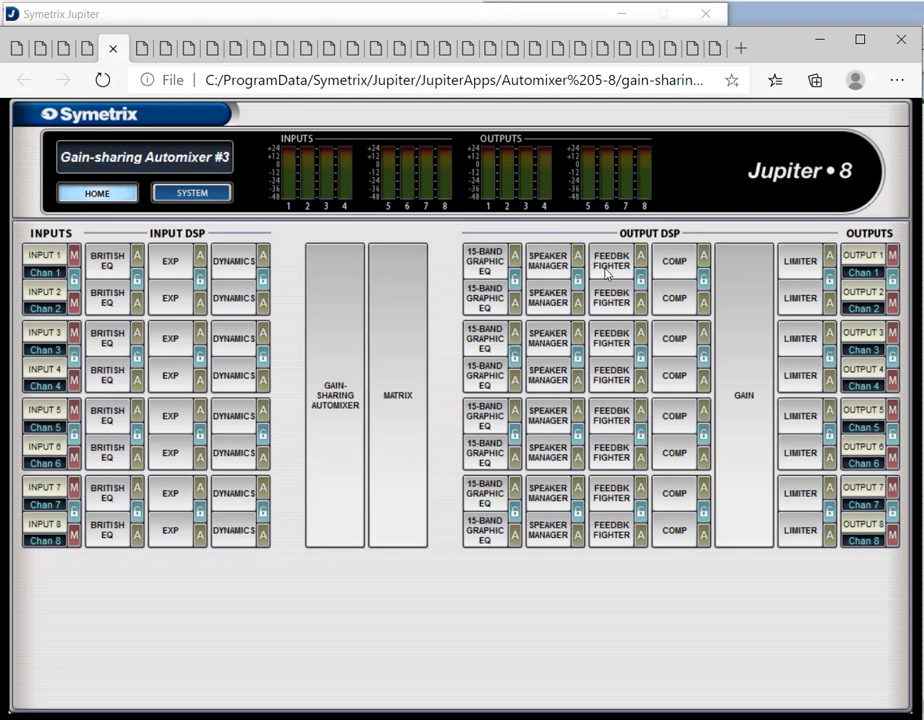
pyautogui.click(90, 49)
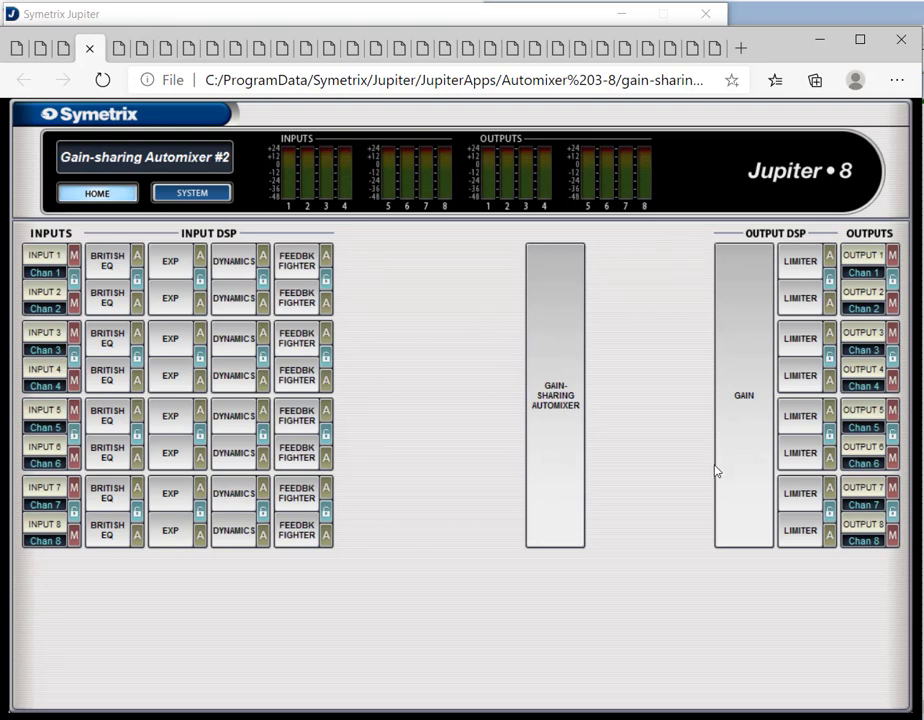
# Step: Examine the signal-flow layouts of Gating Automixers #1, #2 and #3
pyautogui.click(140, 49)
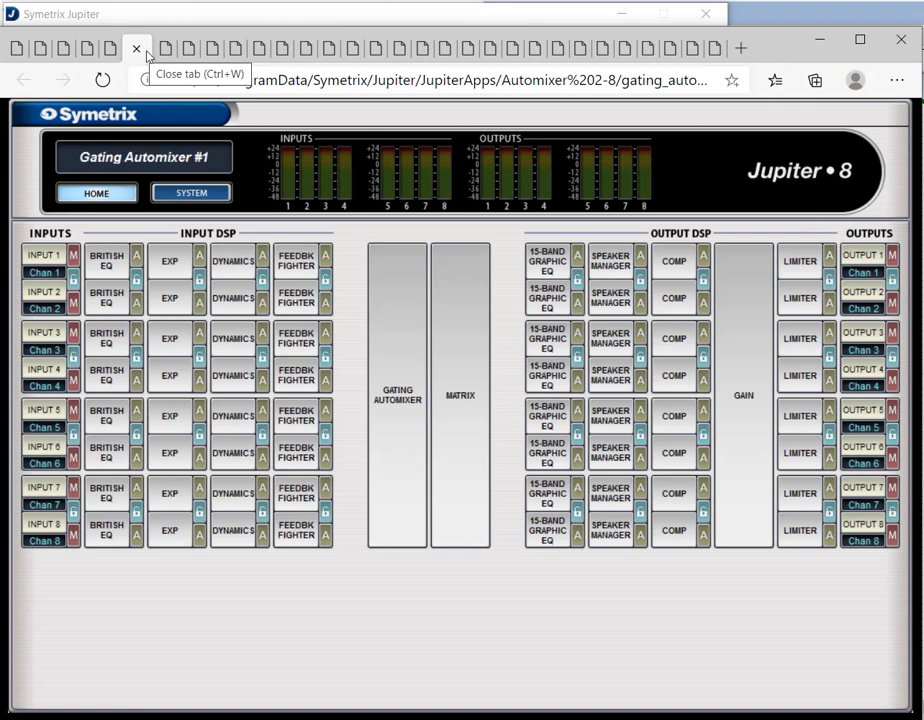
pyautogui.click(185, 48)
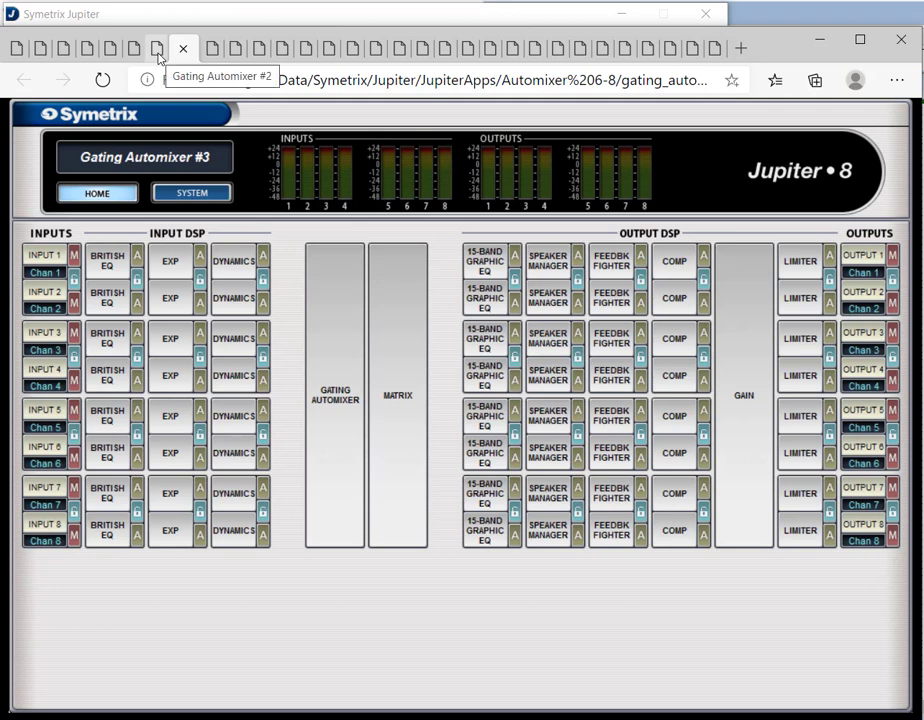
pyautogui.click(157, 52)
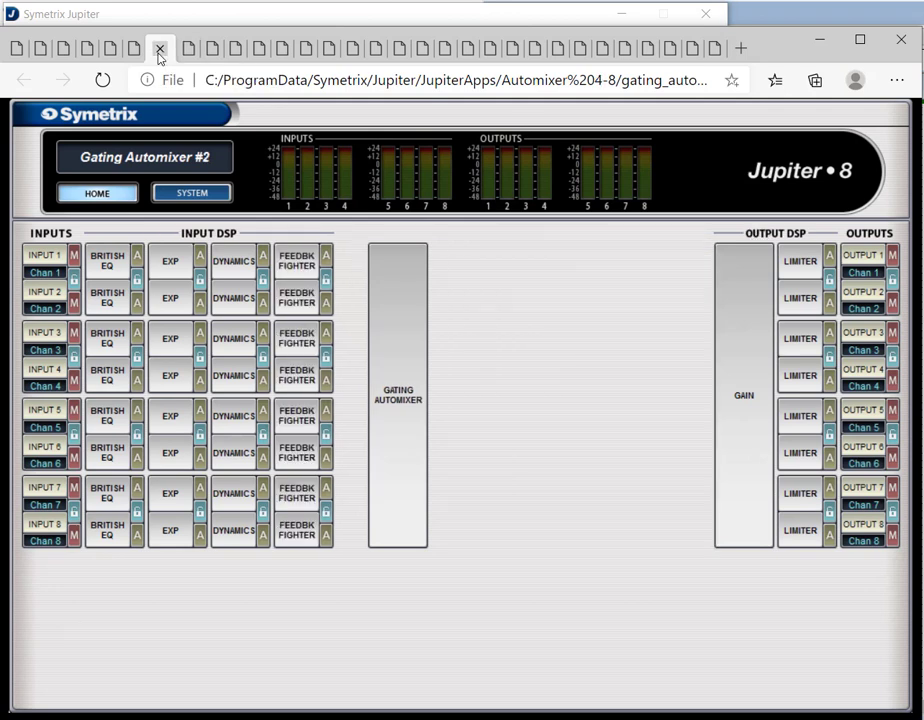
# Step: Examine the signal-flow layouts of Home Theater #1 and #2, Line Processor #1 and Mic Processor #1
pyautogui.click(212, 52)
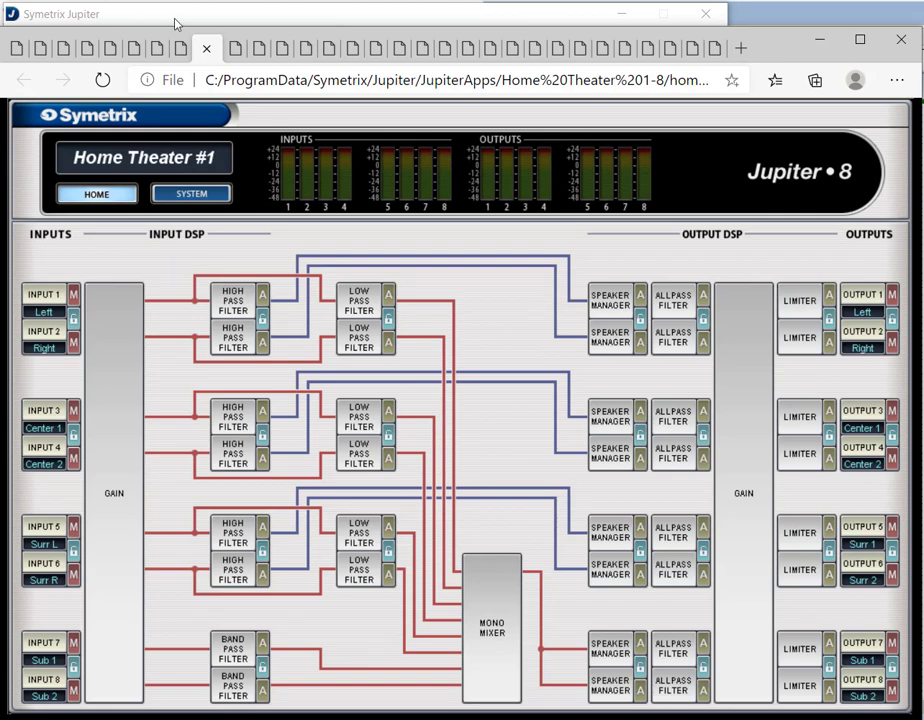
pyautogui.click(236, 48)
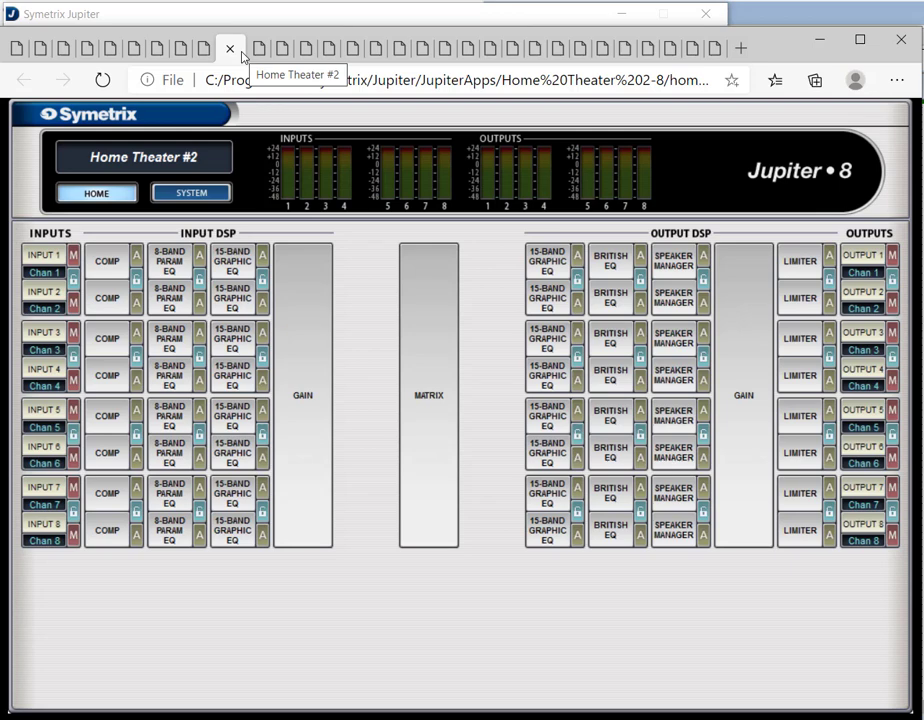
pyautogui.click(256, 49)
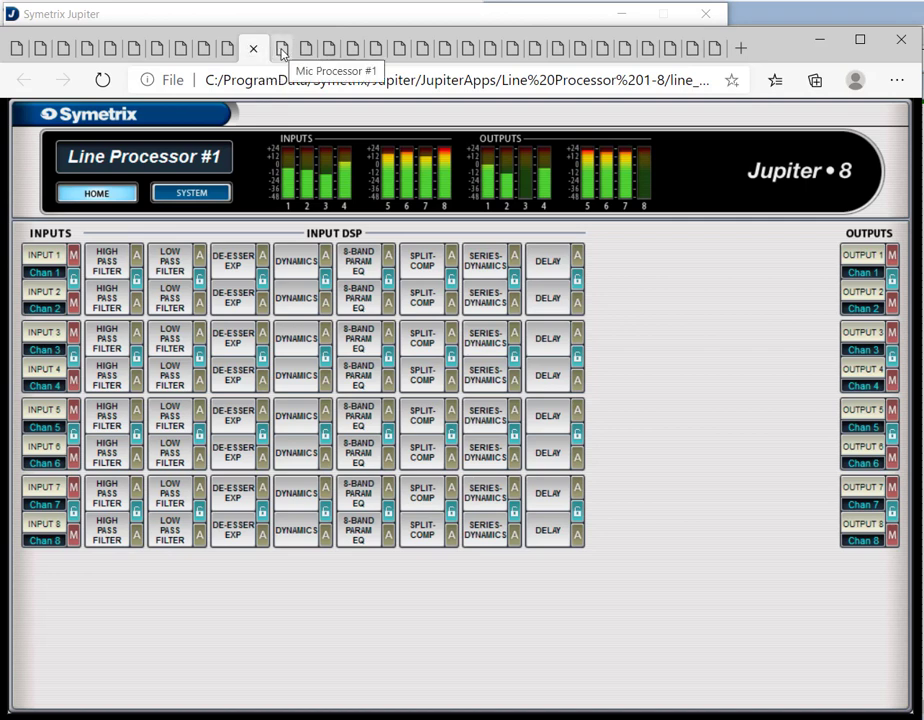
pyautogui.click(280, 49)
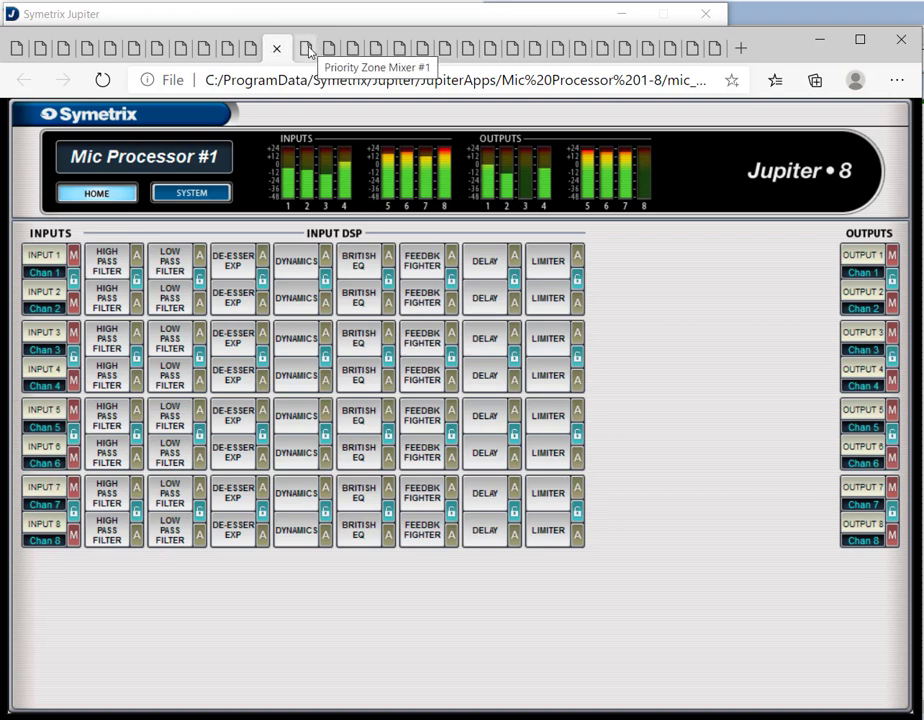
# Step: Examine the zone routing layouts of Priority Zone Mixer #1 and #2 and of Retail SPL #1
pyautogui.click(309, 52)
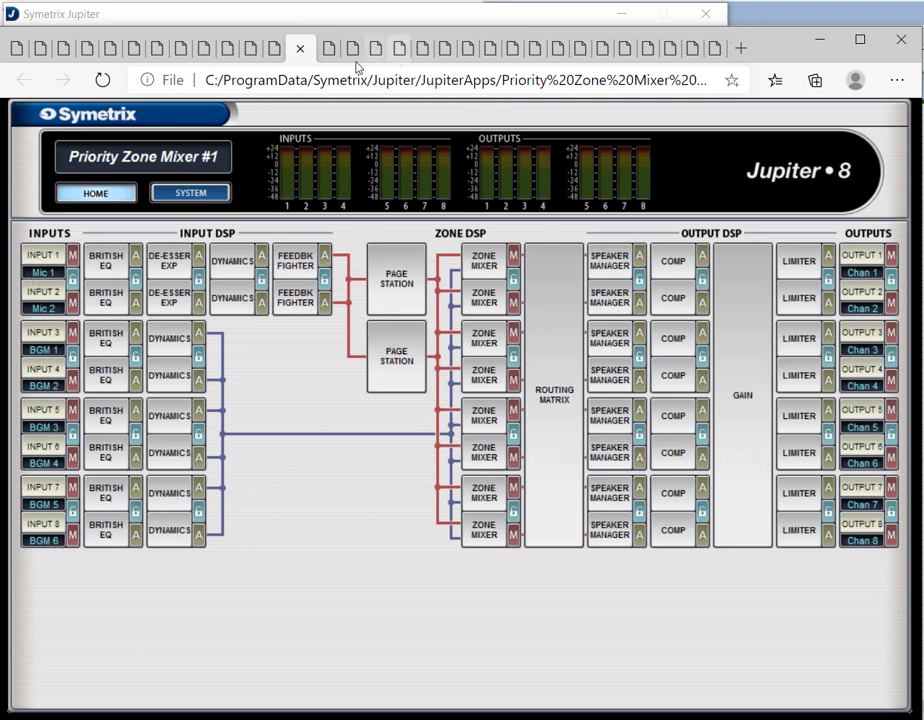
pyautogui.click(329, 48)
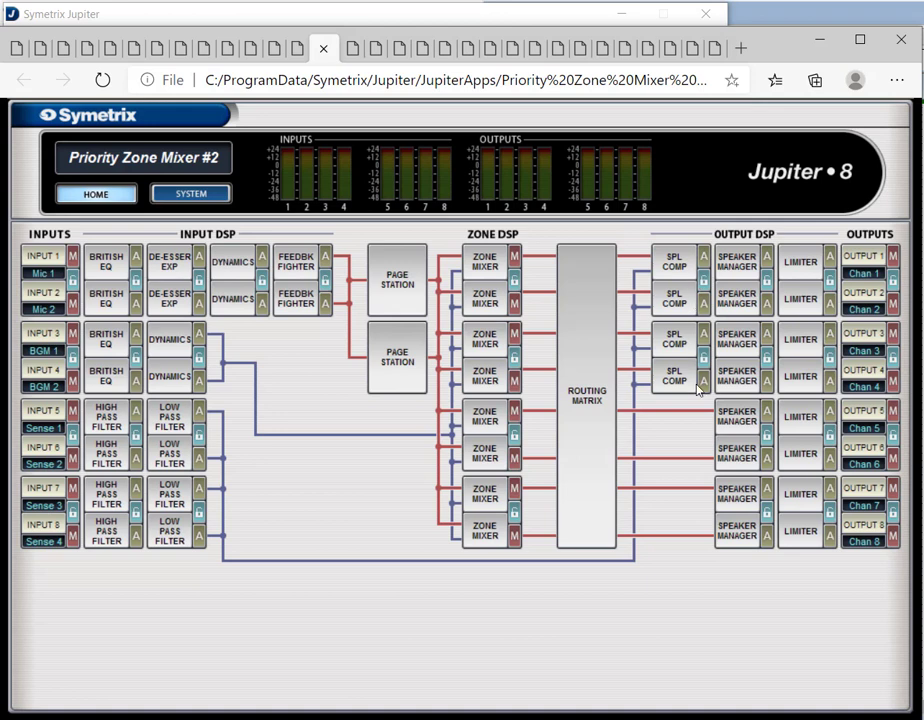
pyautogui.click(352, 55)
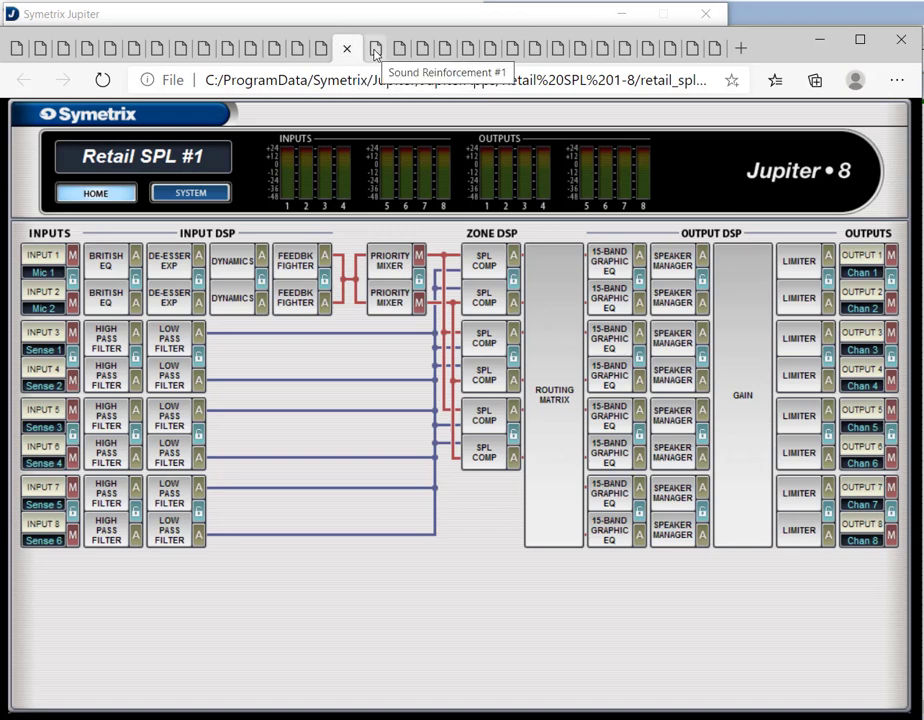
# Step: Compare the input and output processing in the layouts of Sound Reinforcement #1 through #6
pyautogui.click(374, 50)
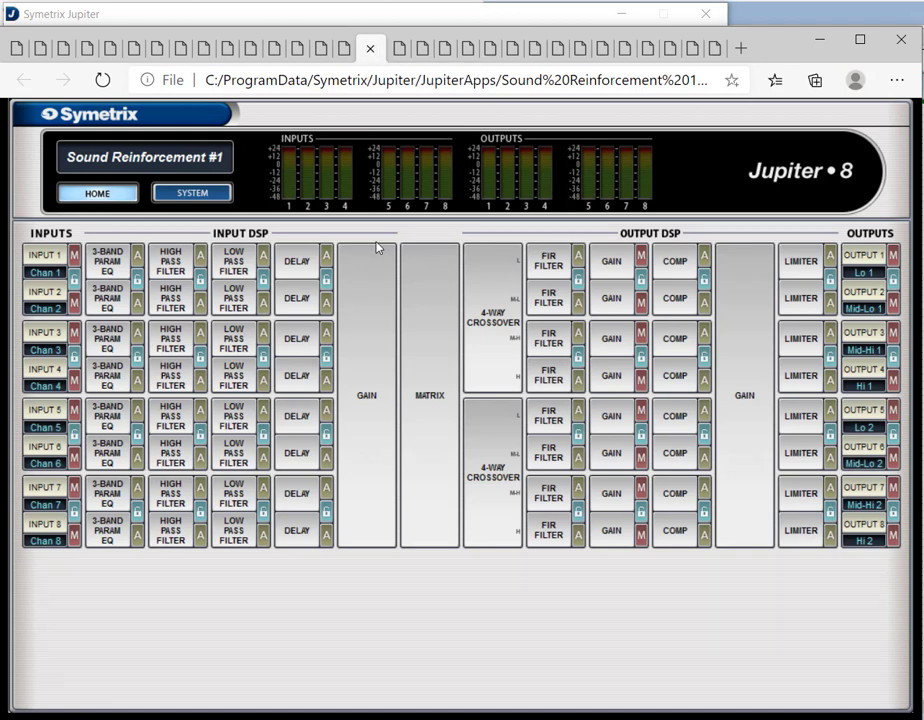
pyautogui.click(401, 50)
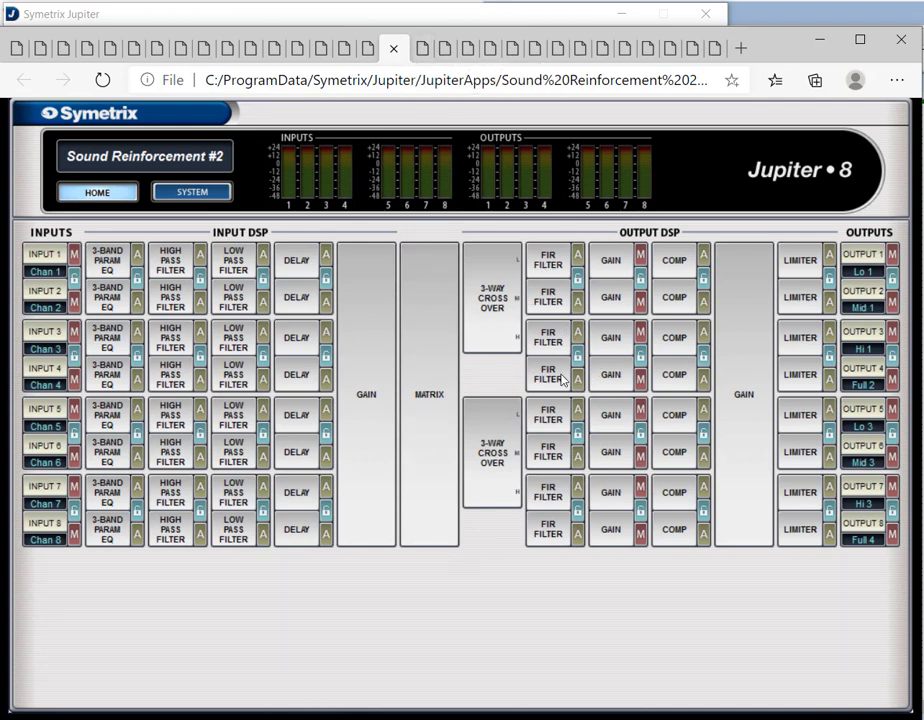
pyautogui.click(420, 50)
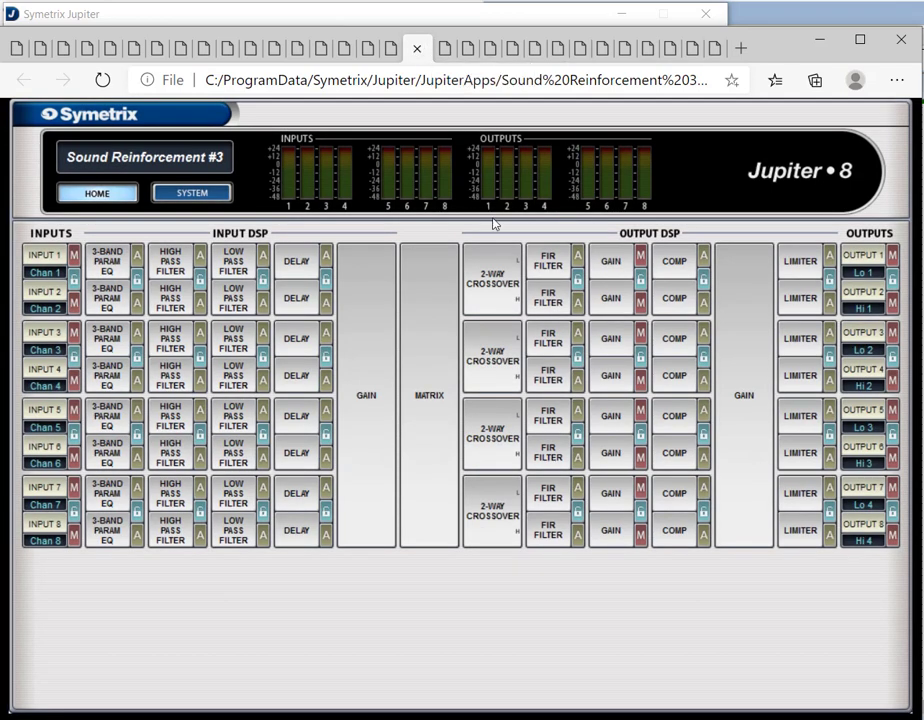
pyautogui.click(444, 50)
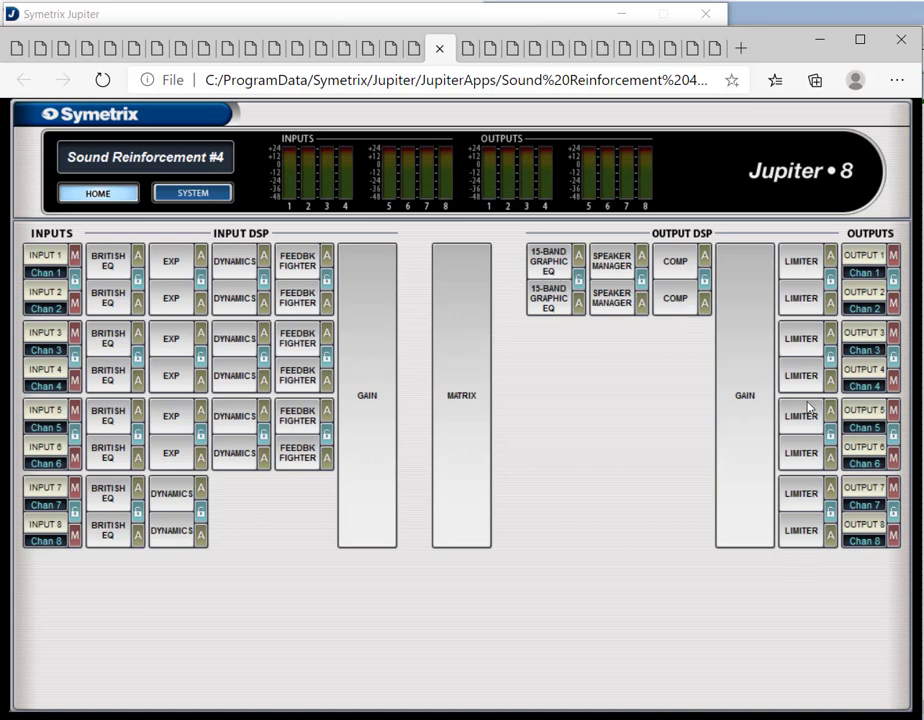
pyautogui.click(465, 48)
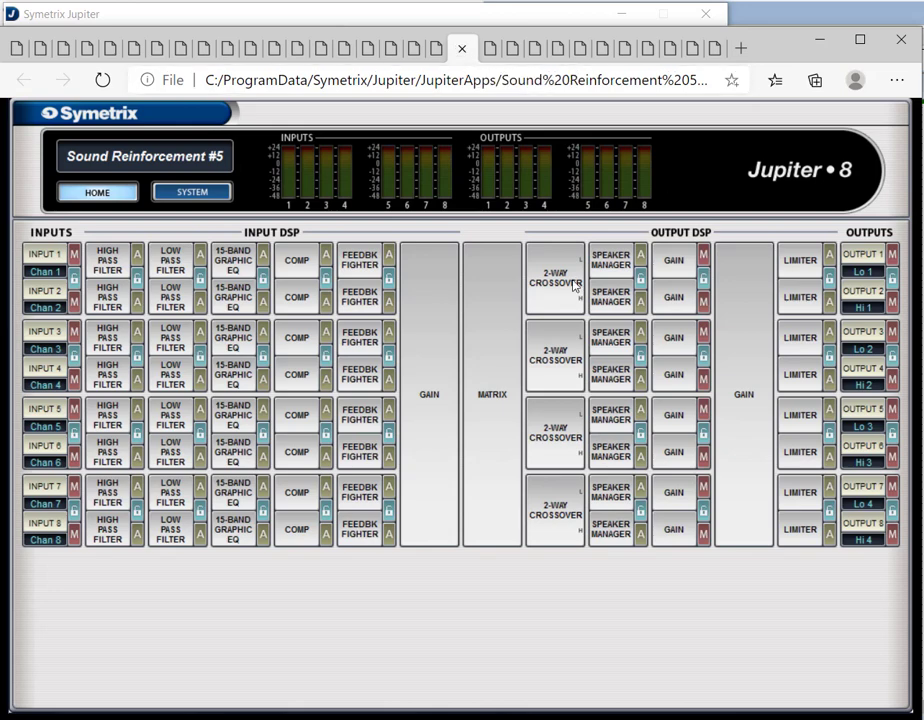
pyautogui.click(490, 52)
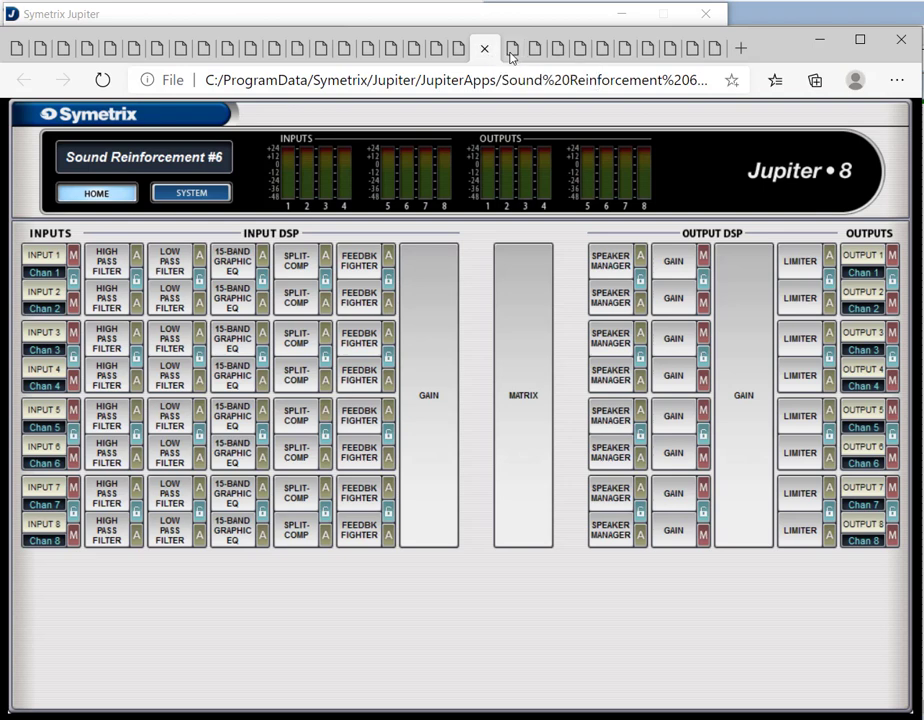
# Step: Compare the input and output processing in the layouts of Sound Reinforcement #7 through #12
pyautogui.click(511, 50)
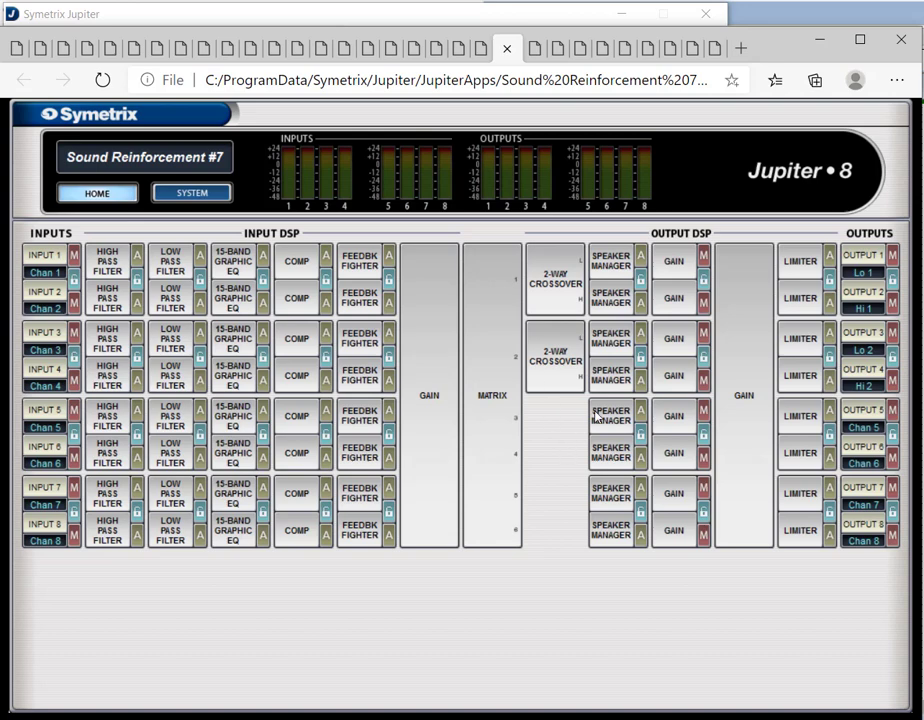
pyautogui.click(533, 48)
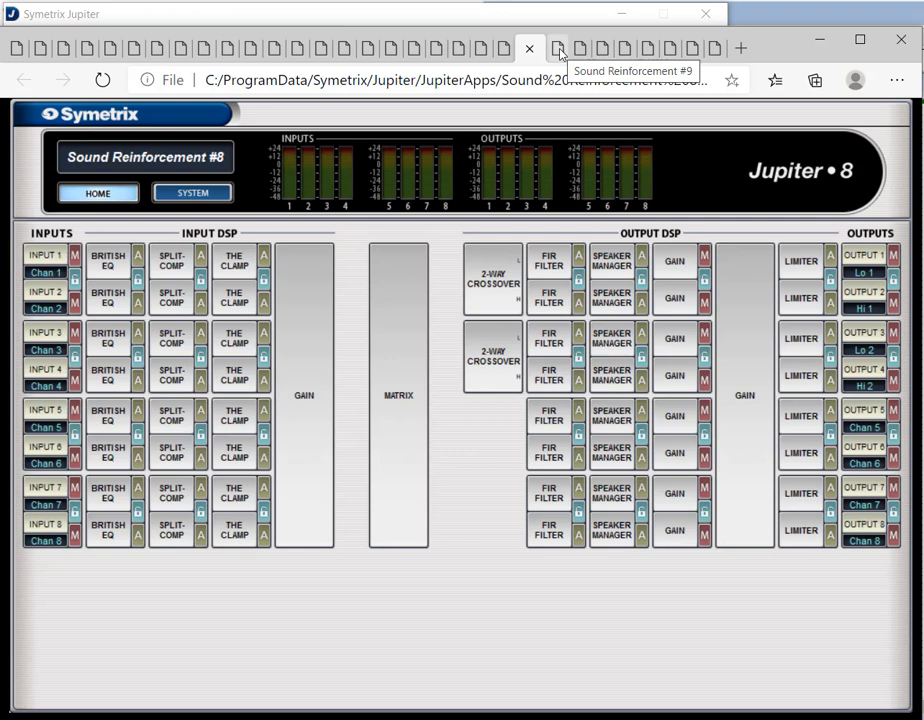
pyautogui.click(560, 55)
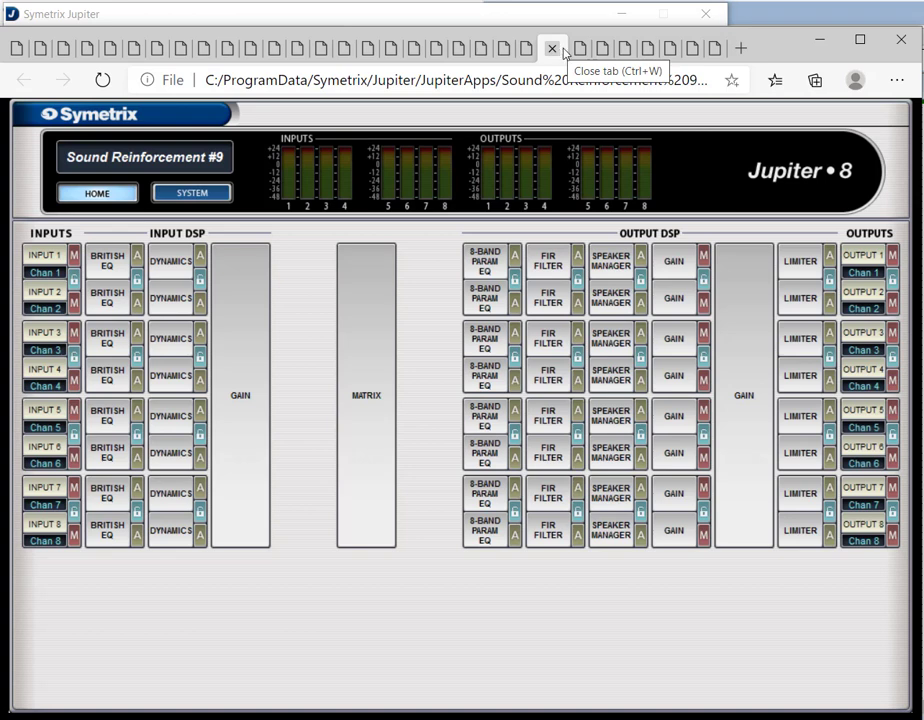
pyautogui.click(580, 50)
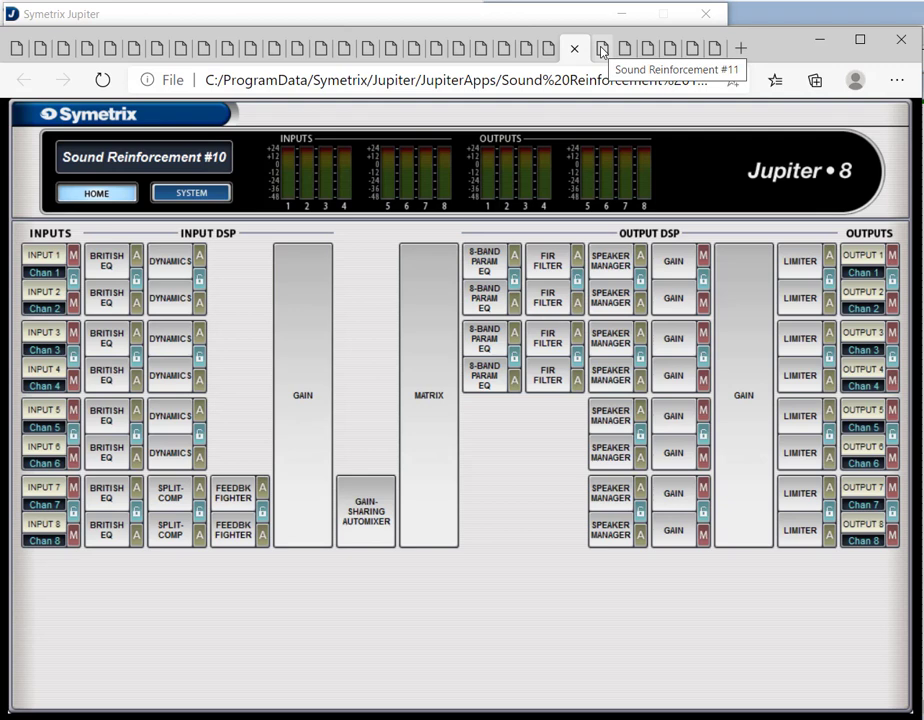
pyautogui.click(601, 50)
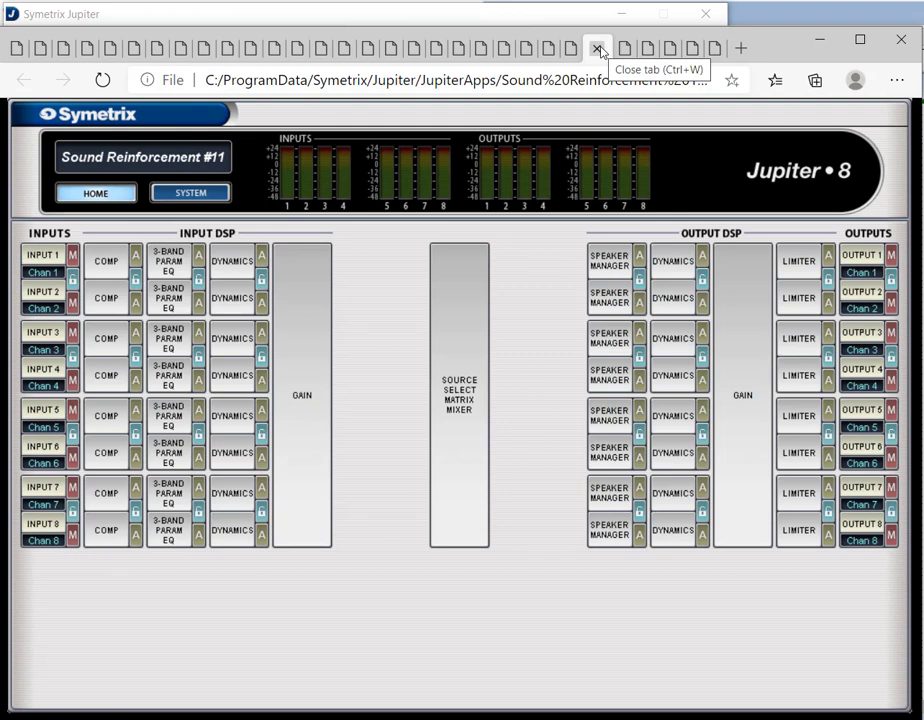
pyautogui.click(620, 50)
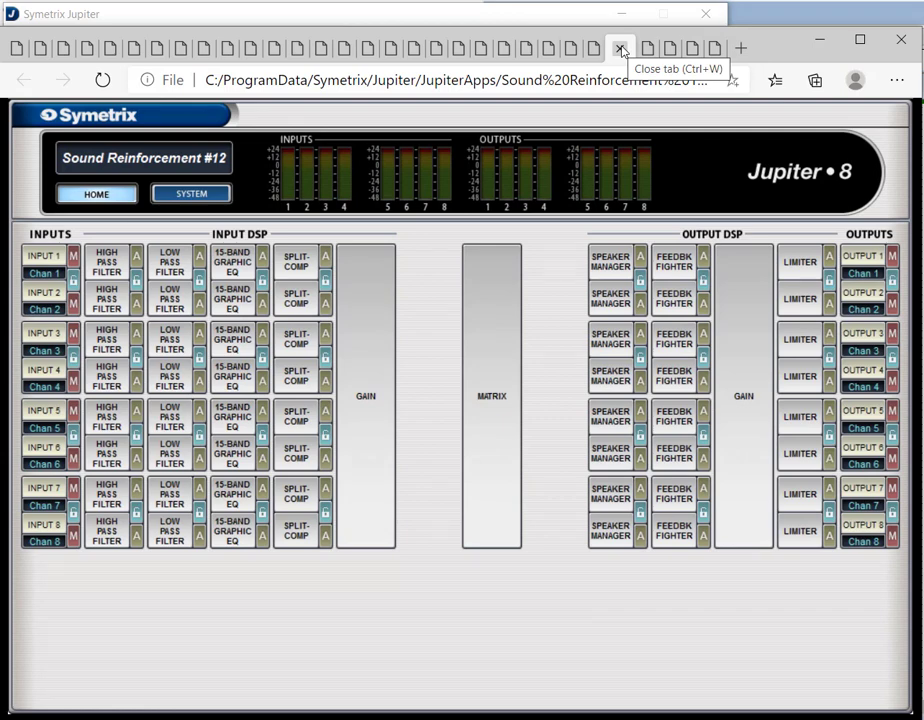
# Step: Examine the signal-flow layouts of Stereo Mixer #1, Stereo SPL #1 and Transit SPL #1 and #2
pyautogui.click(651, 51)
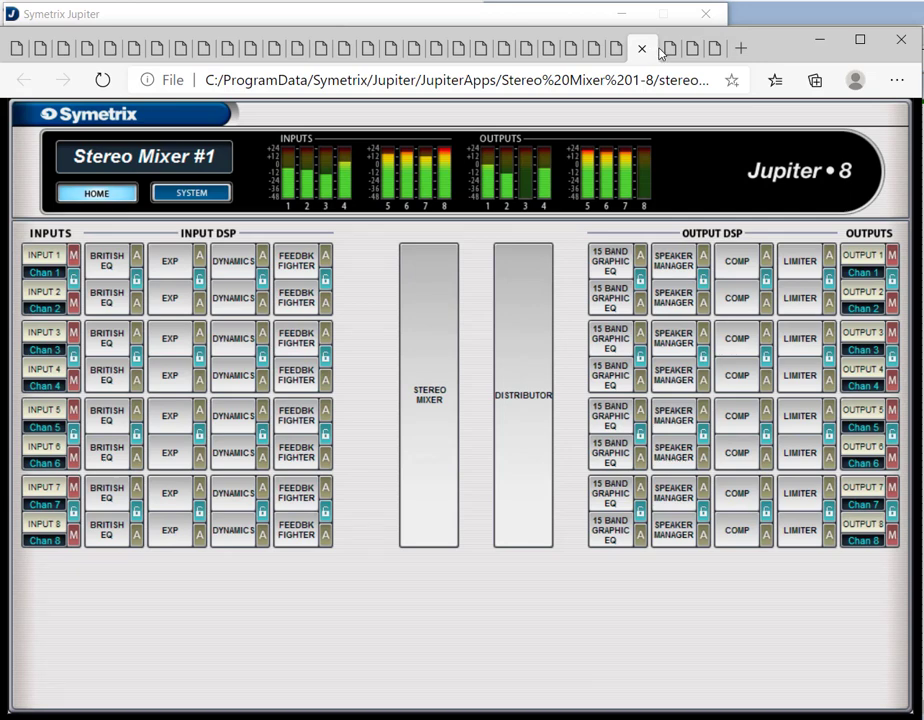
pyautogui.click(671, 51)
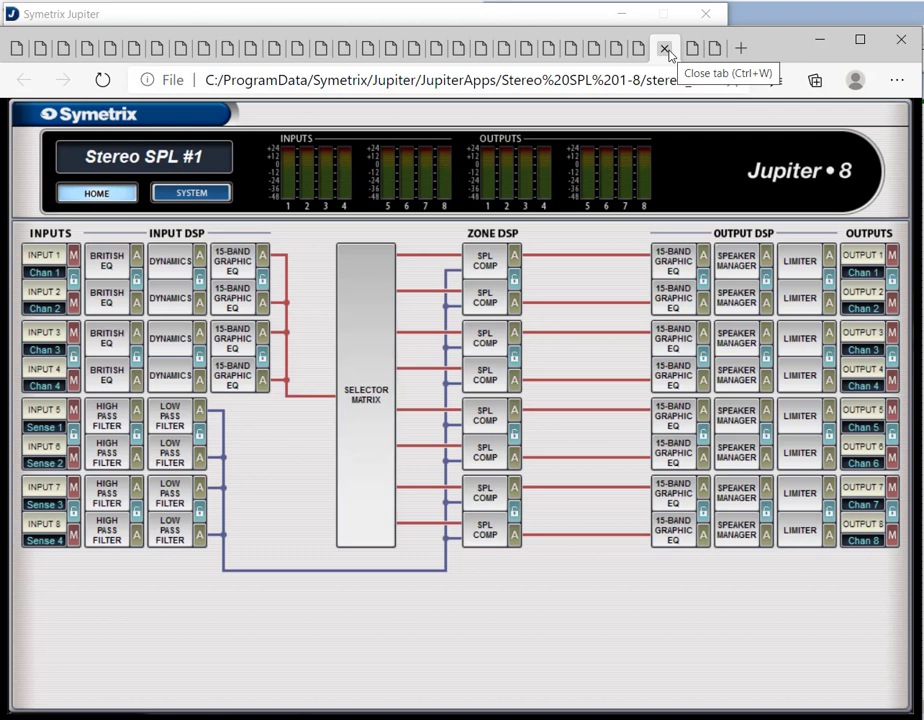
pyautogui.click(694, 51)
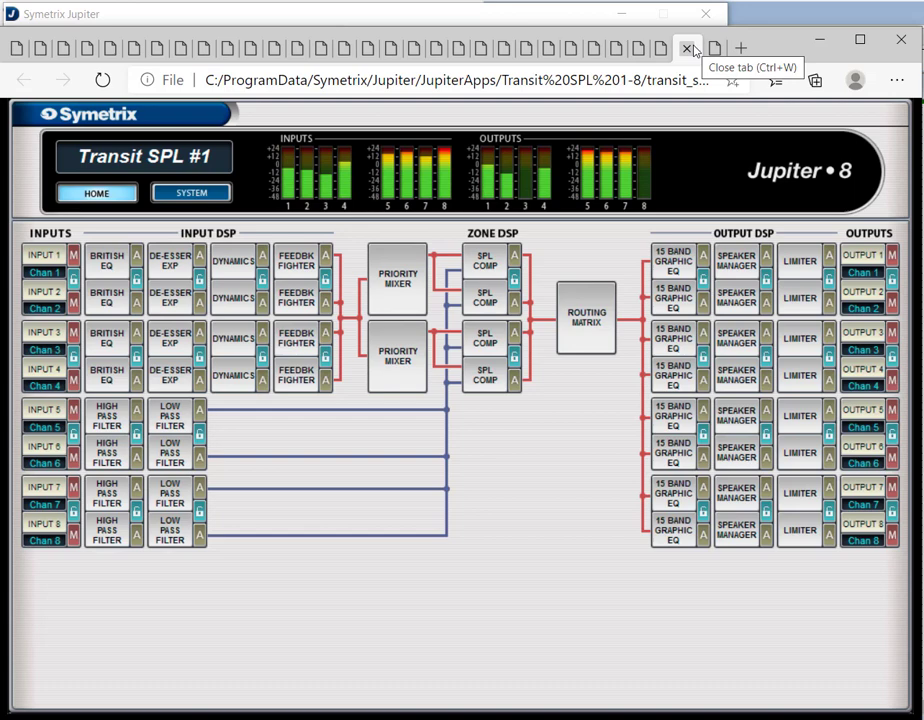
pyautogui.click(691, 48)
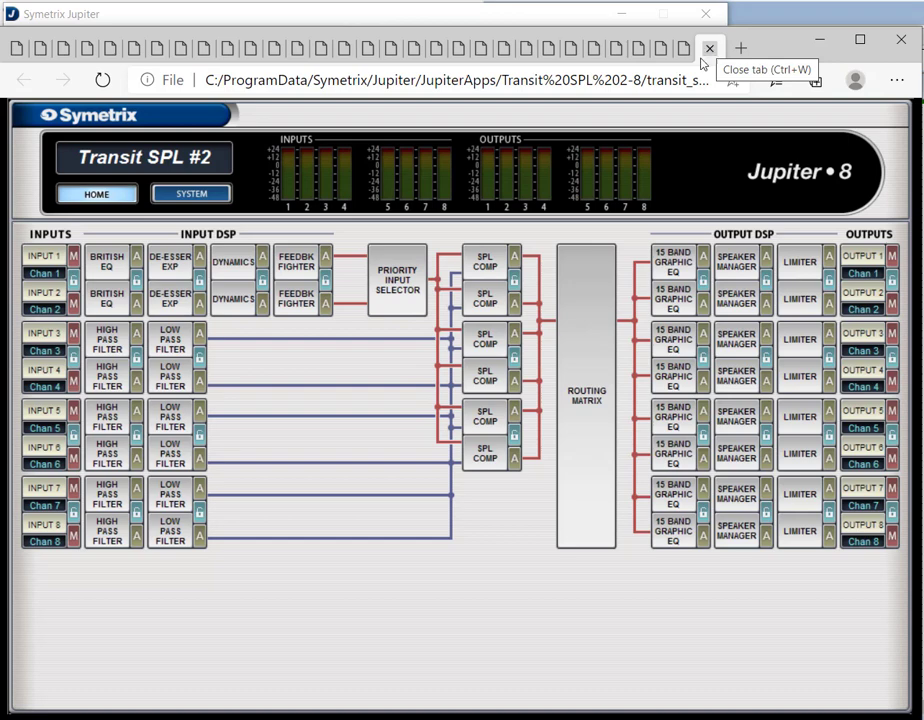
# Step: Switch to the Symetrix Jupiter software and start a new project with the Gating Automixer #1 J•8 app
pyautogui.click(530, 18)
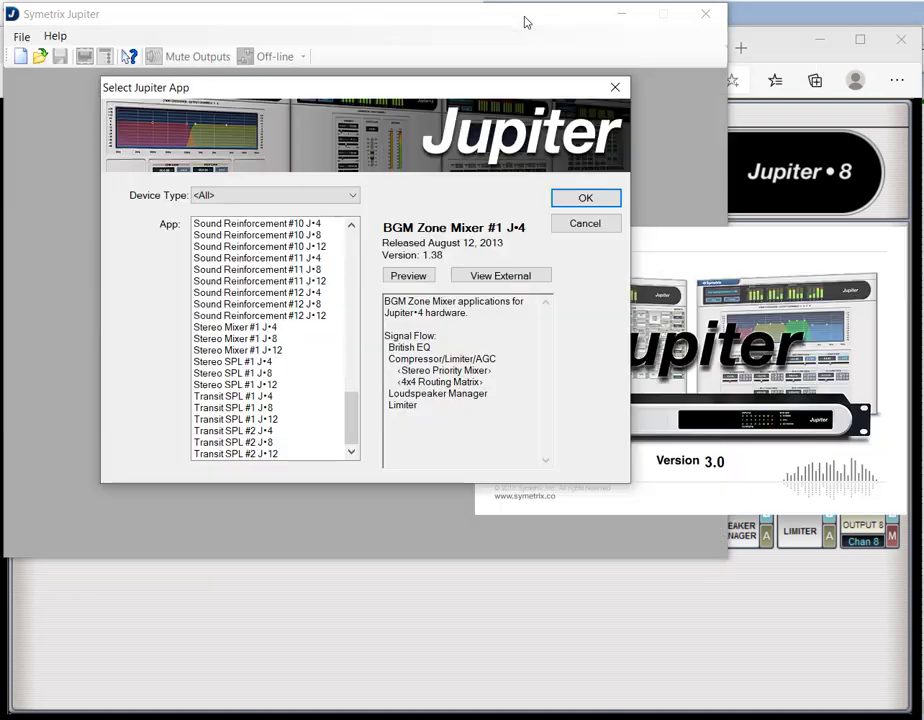
pyautogui.click(353, 256)
pyautogui.click(353, 256)
pyautogui.click(353, 258)
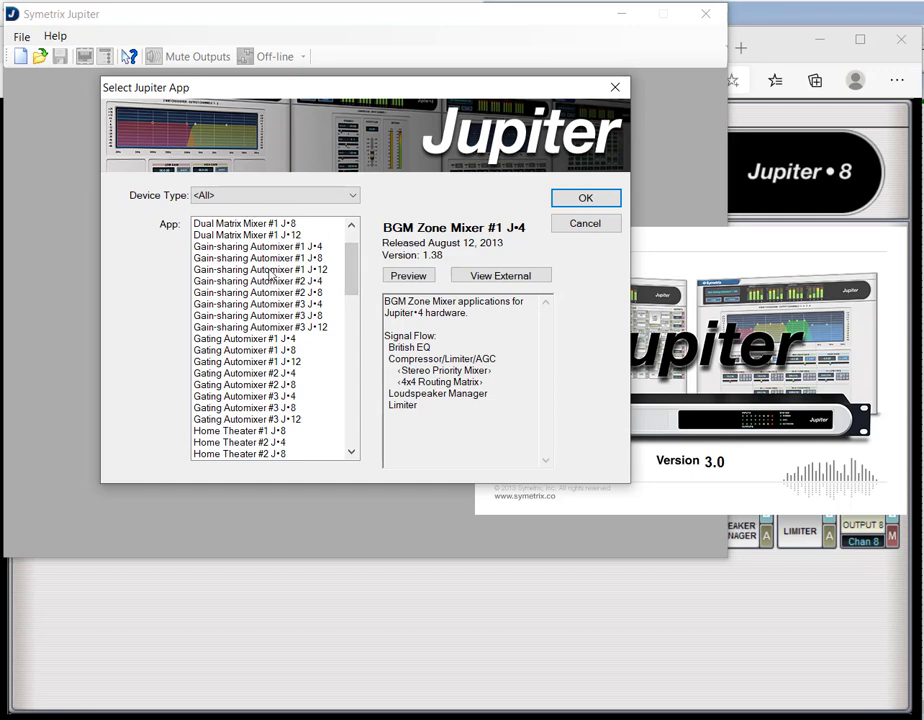
pyautogui.click(255, 350)
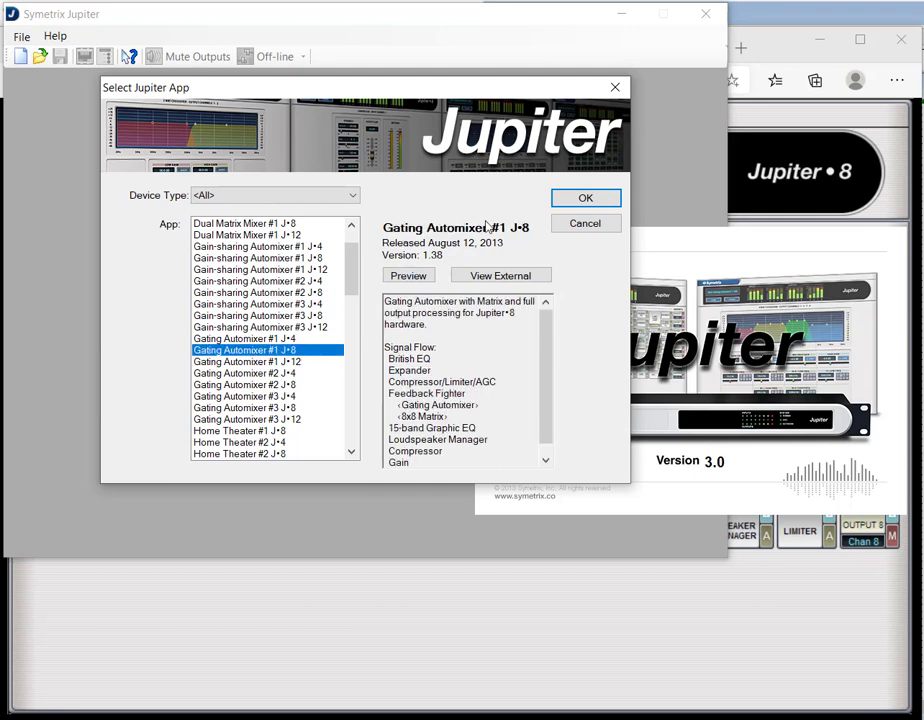
pyautogui.click(581, 198)
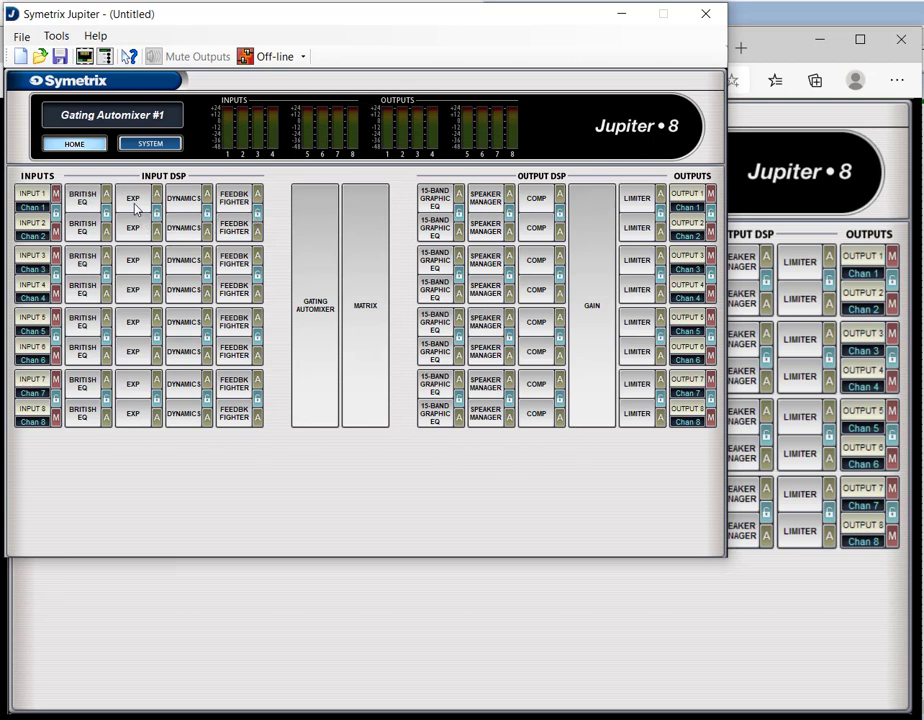
# Step: Inspect the input channel settings and the input channel 2 dynamics settings, and return to the signal-flow overview
pyautogui.click(38, 195)
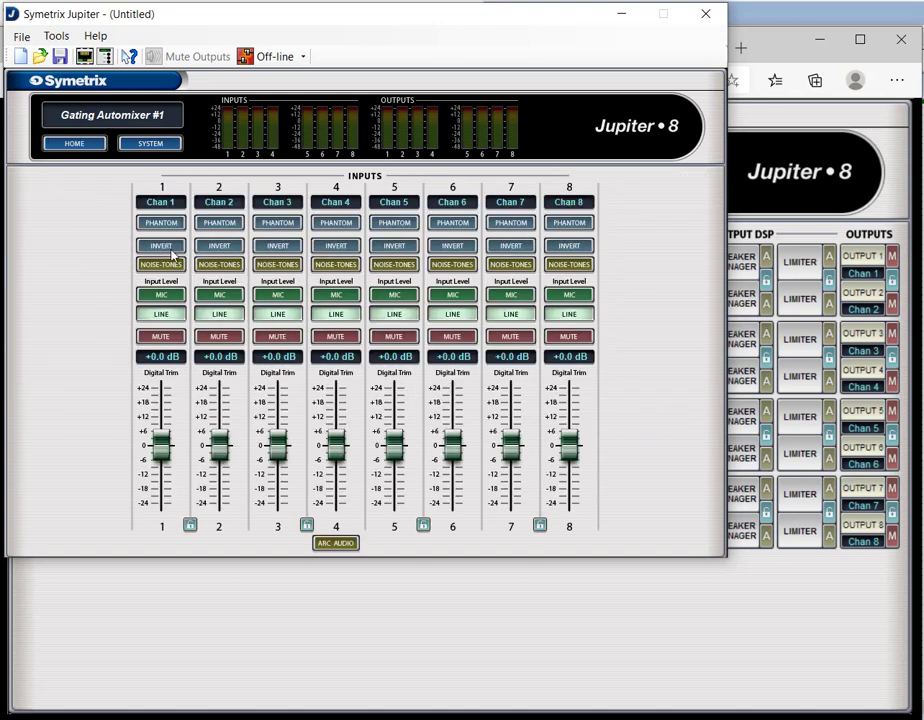
pyautogui.click(74, 144)
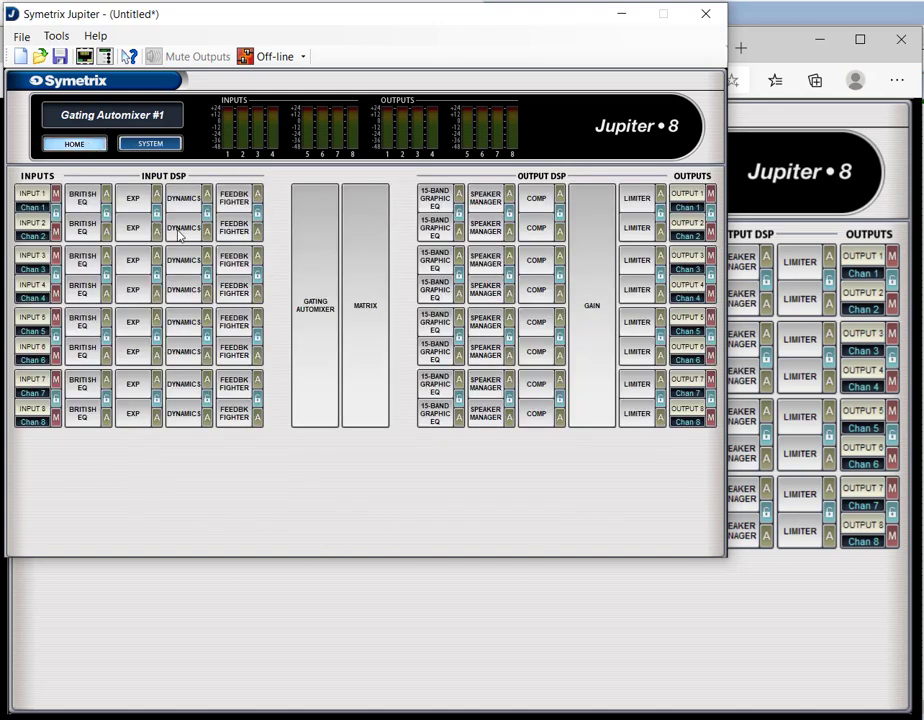
pyautogui.click(180, 232)
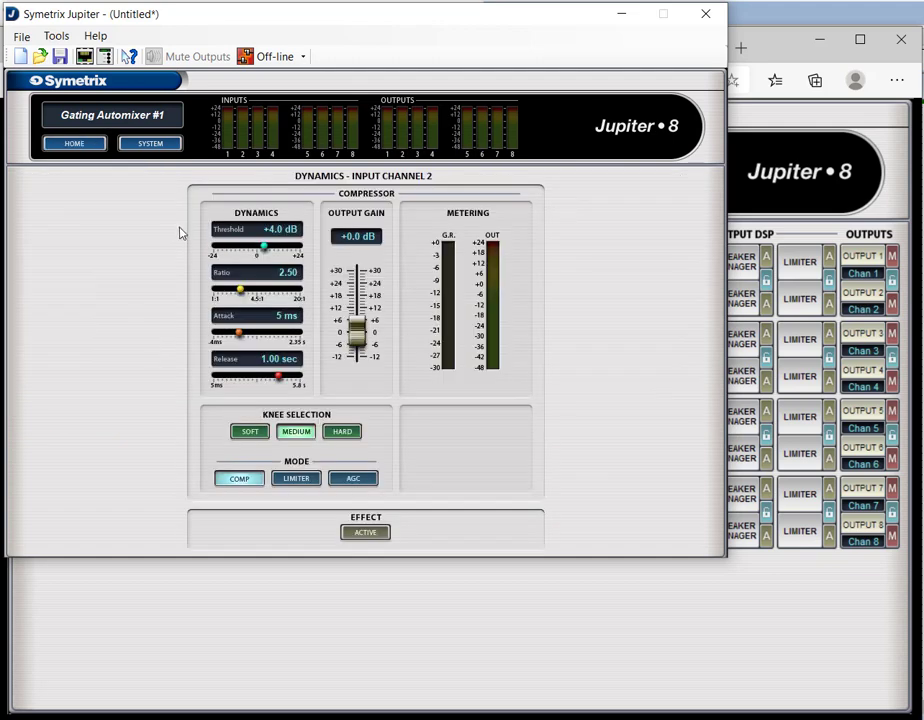
pyautogui.click(79, 147)
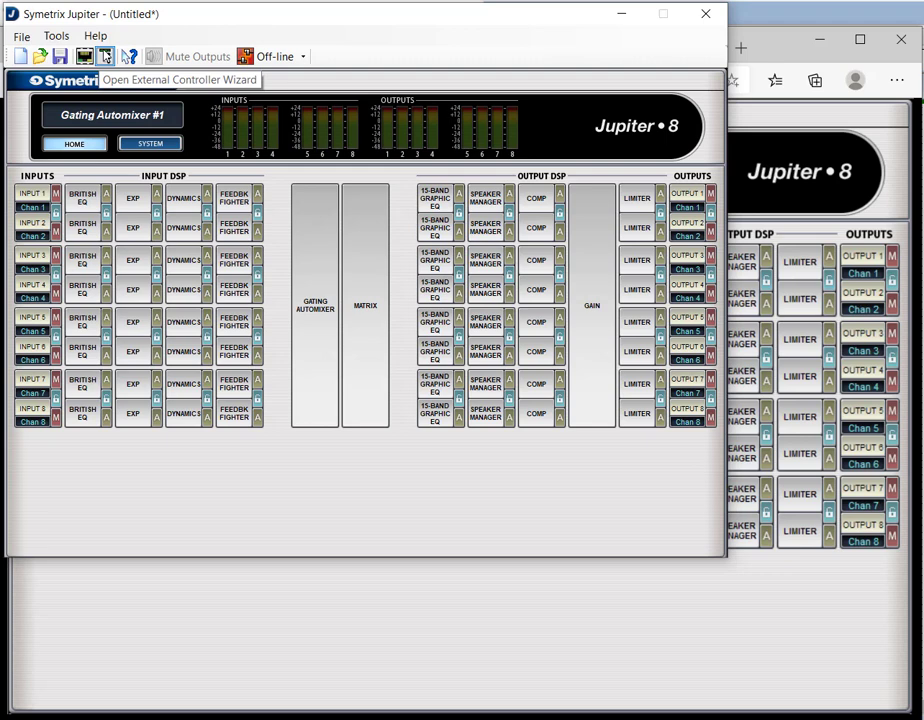
# Step: Open the External Controller Wizard for the Gating Automixer #1 project
pyautogui.click(105, 57)
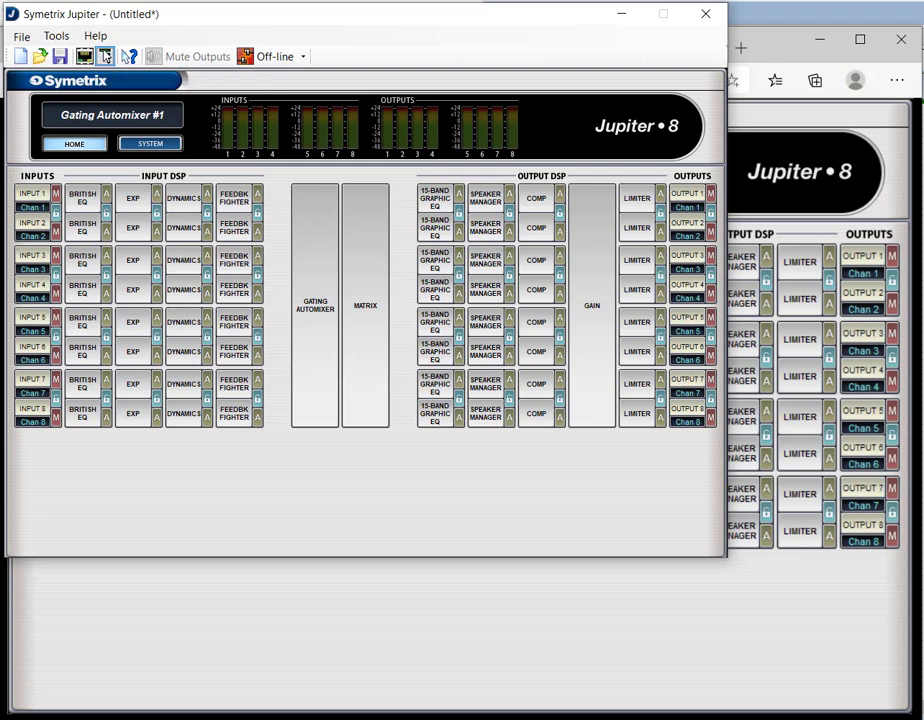